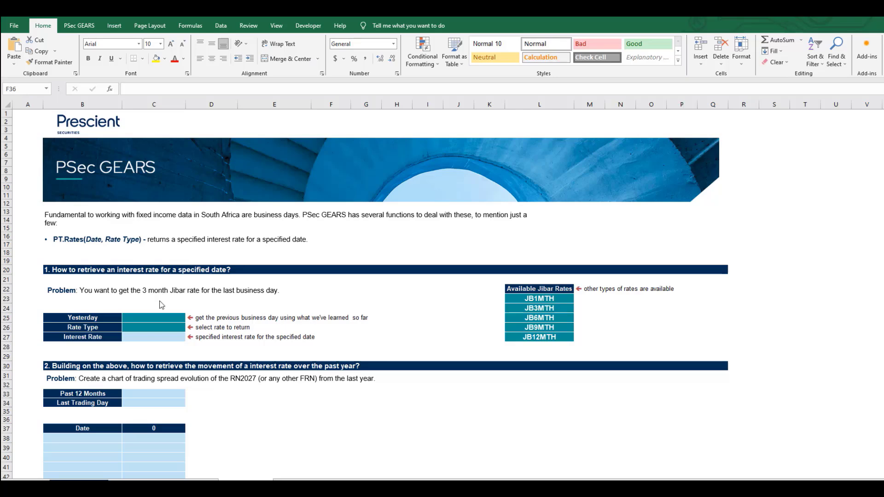
Enter =PT.AddWorkDays(PT.Today(), -1) in C25 so Yesterday shows 13-May-24
click(147, 320)
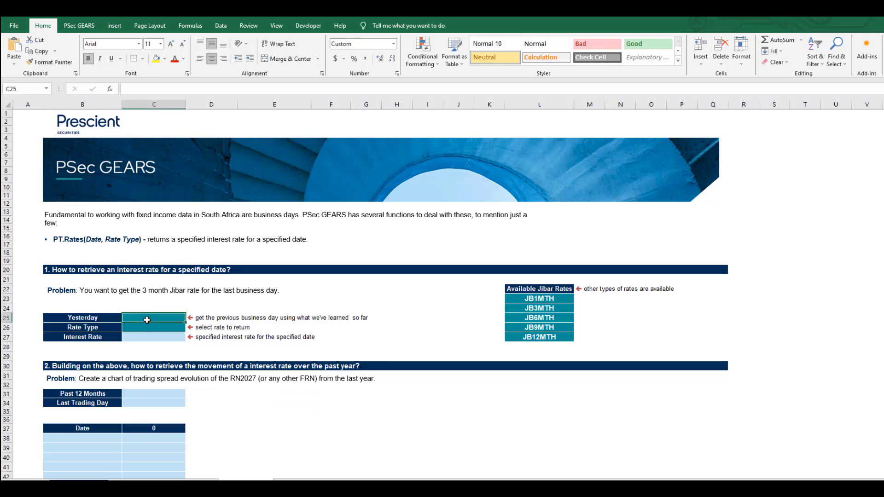
text(=PT.)
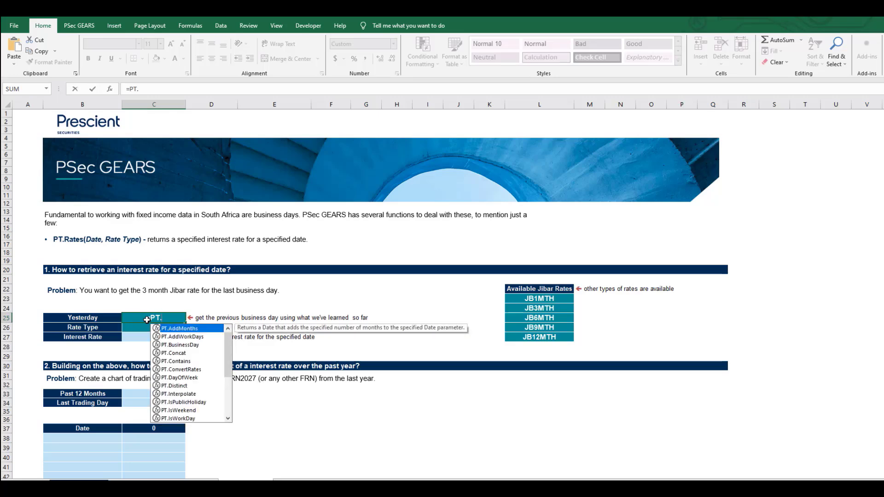
text(A)
key(Down)
key(Tab)
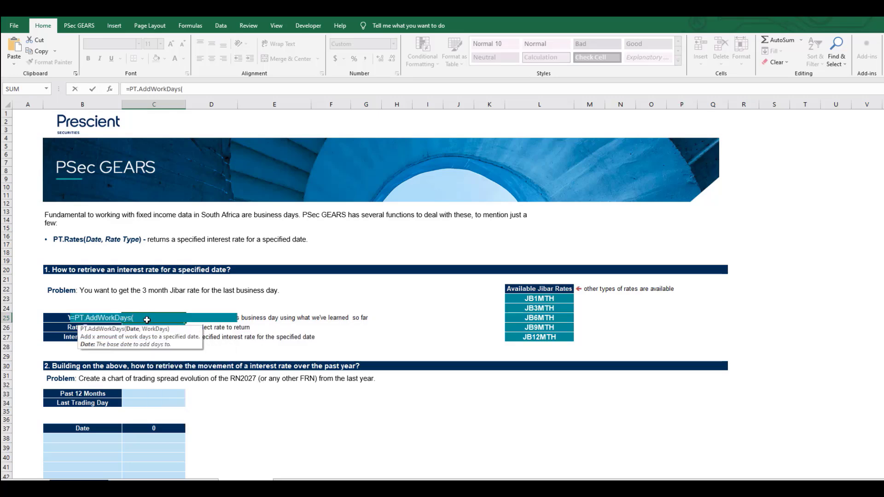
text(PT.To)
key(Tab)
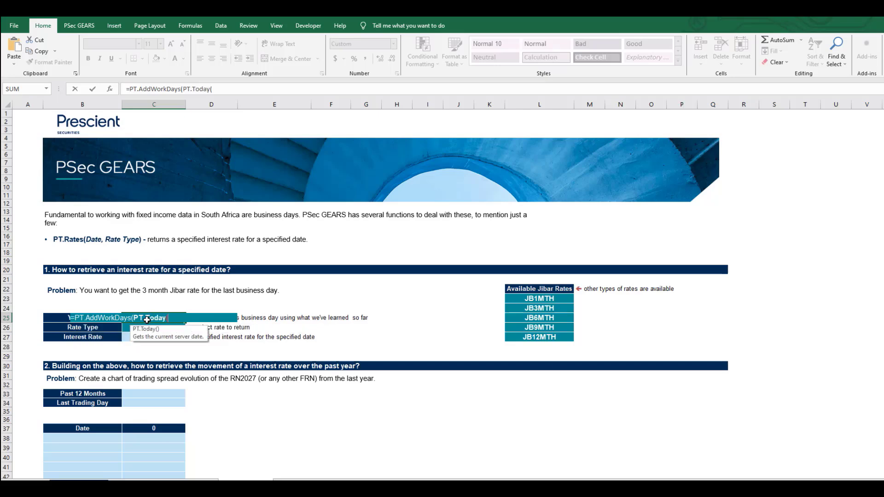
text(),)
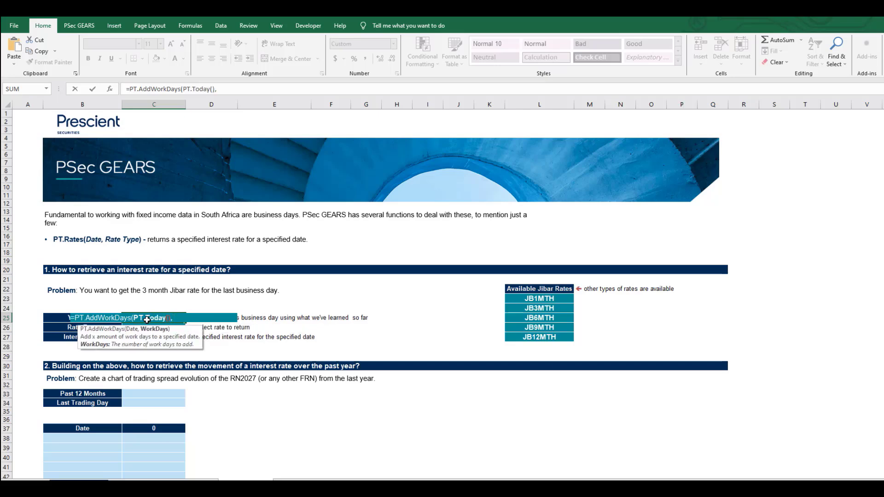
text( -1))
key(Return)
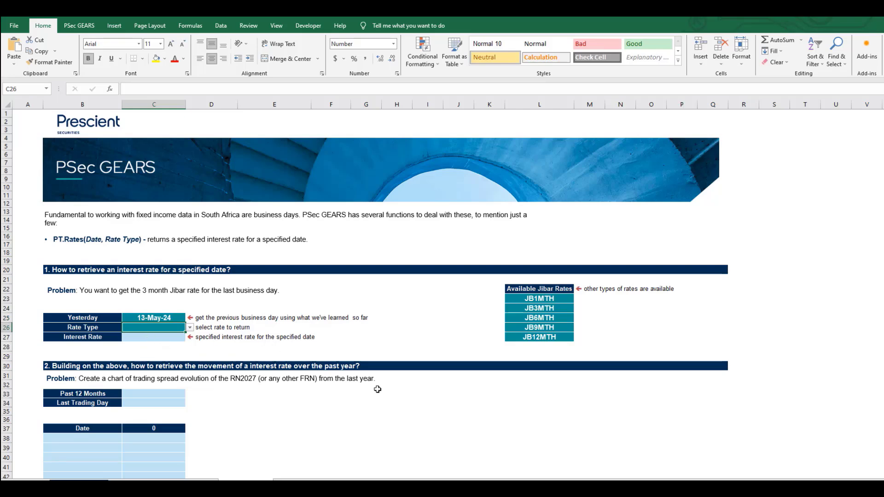
Browse PSec GEARS Fixed Income functions to PF.Rates for C26, then dismiss its arguments window
click(542, 298)
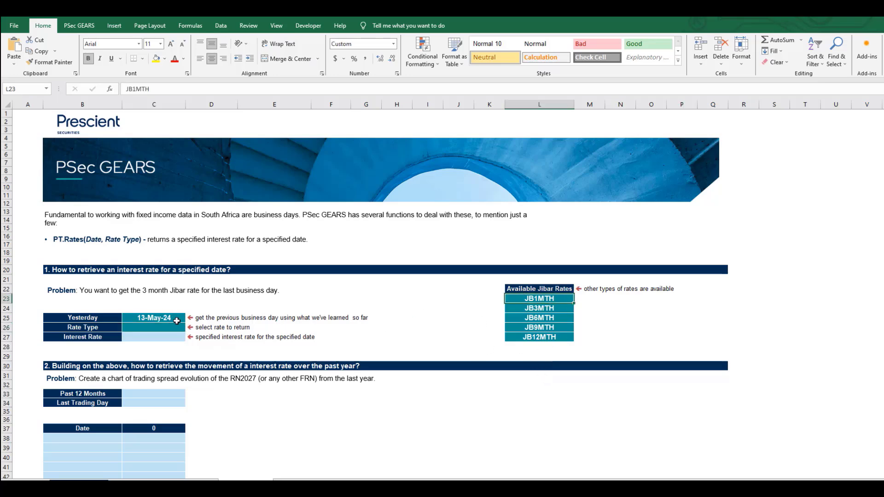
click(158, 327)
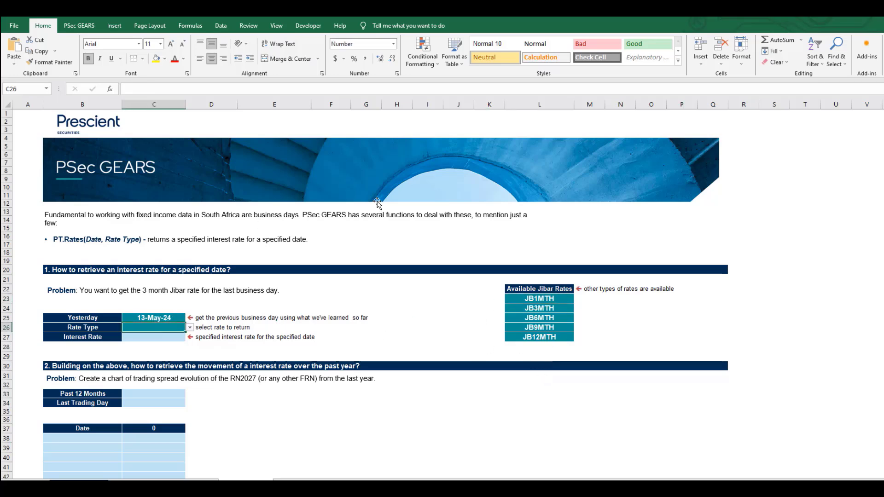
click(88, 26)
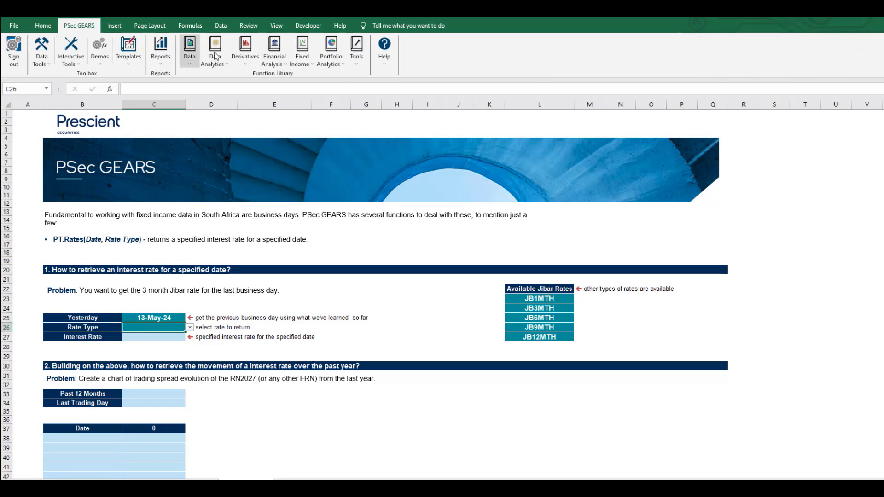
click(313, 67)
scroll(322, 216, down, 1)
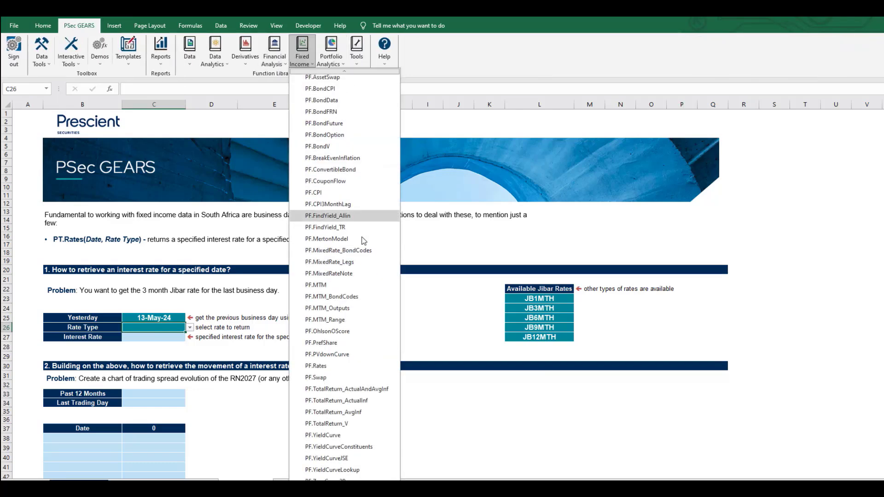
click(335, 371)
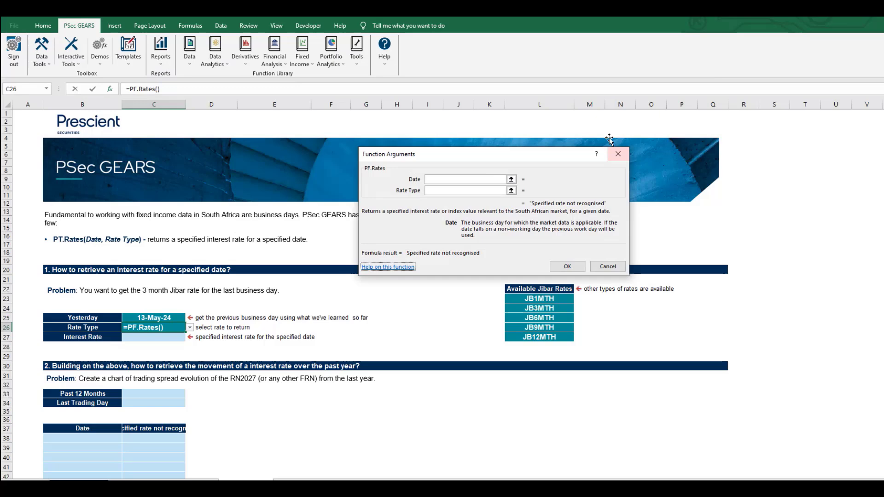
key(Return)
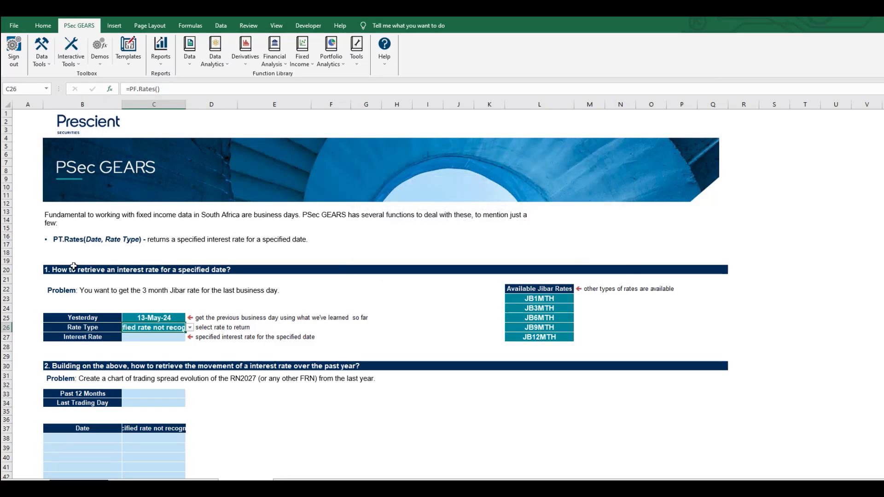
Choose JB3MTH from the Rate Type dropdown in C26
click(190, 328)
click(155, 343)
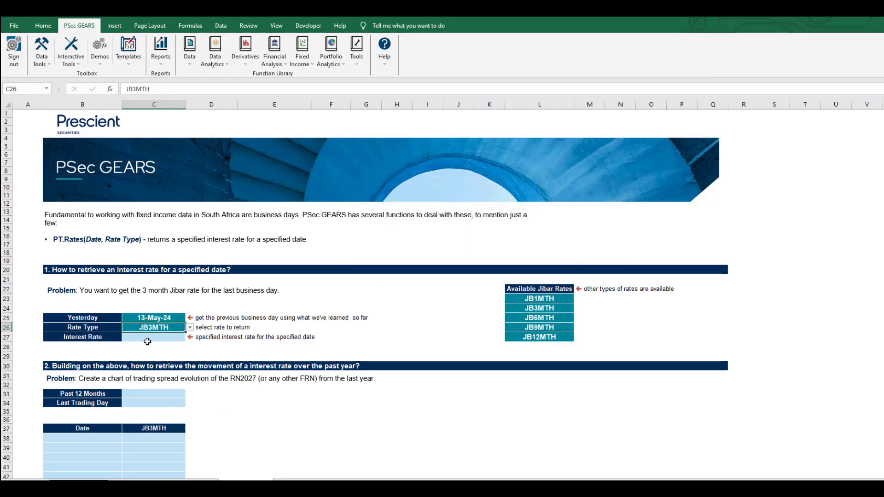
click(147, 340)
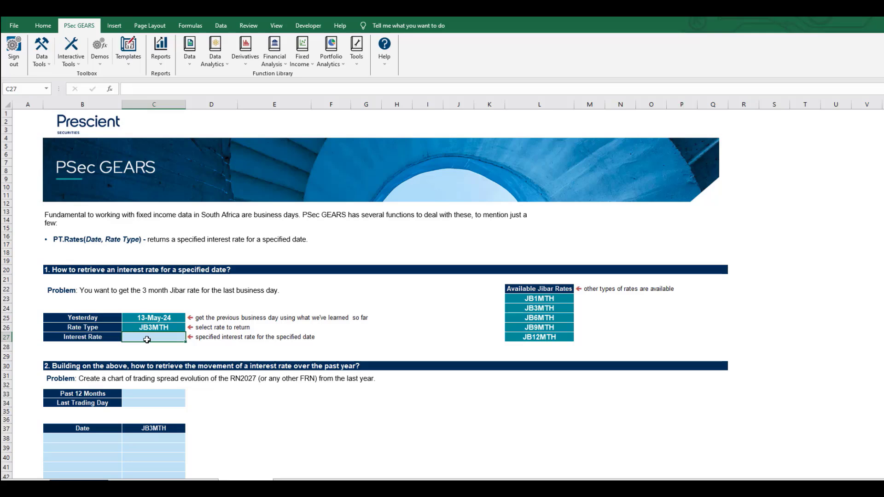
Enter =PF.Rates($C$25, $C$26) in the Interest Rate cell C27
text(=PFR)
key(BackSpace)
text(.R)
key(Tab)
key(Up)
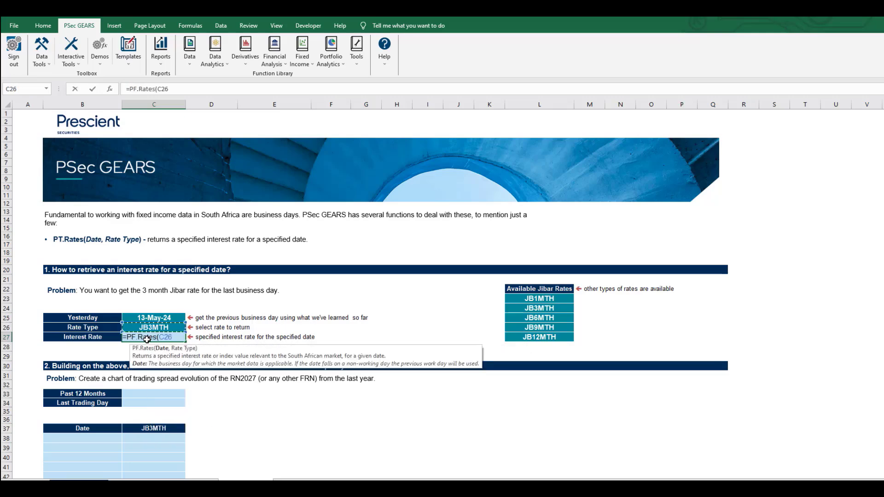
key(Up)
key(F4)
text(,)
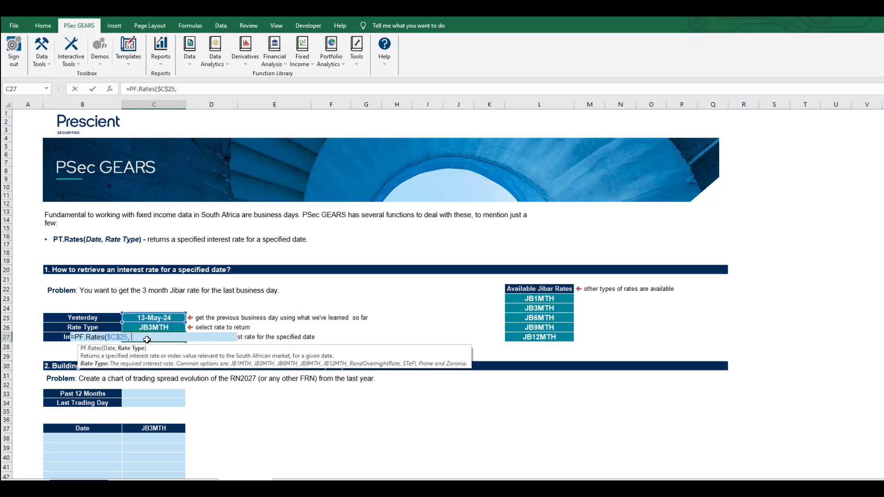
key(Up)
key(F4)
text())
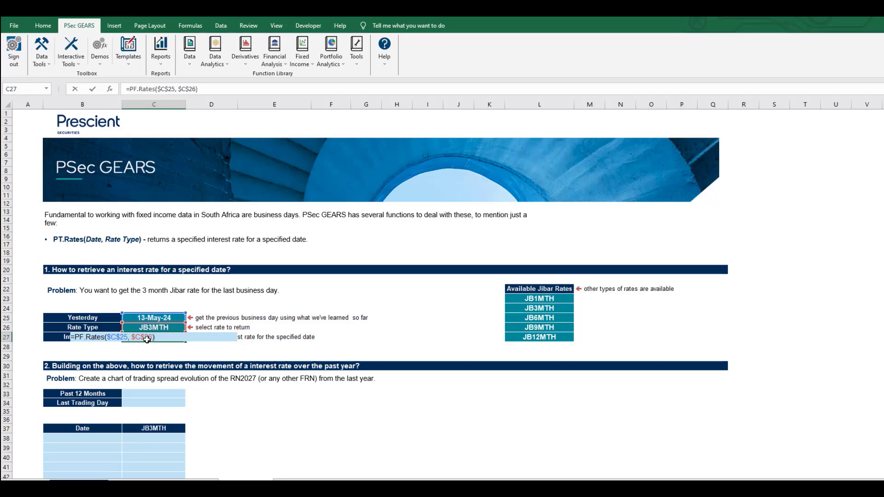
key(ctrl+Return)
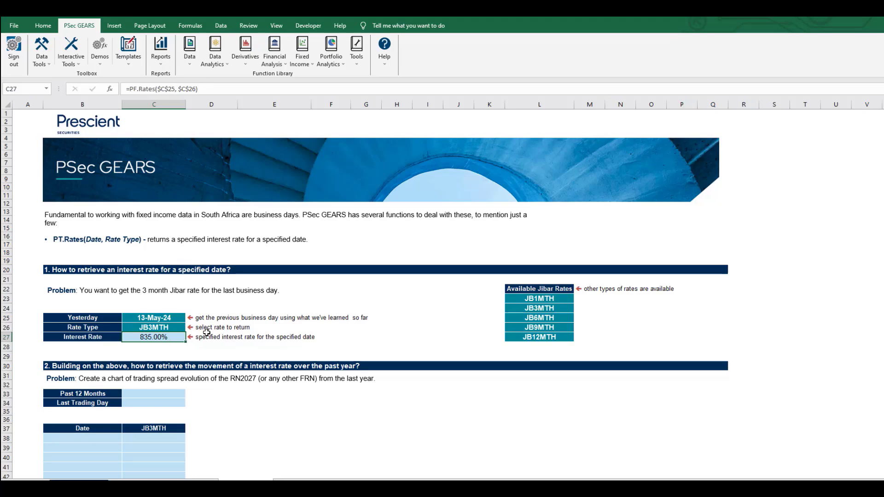
Show C27 as a number and divide its rate formula by 100
key(ctrl+shift+1)
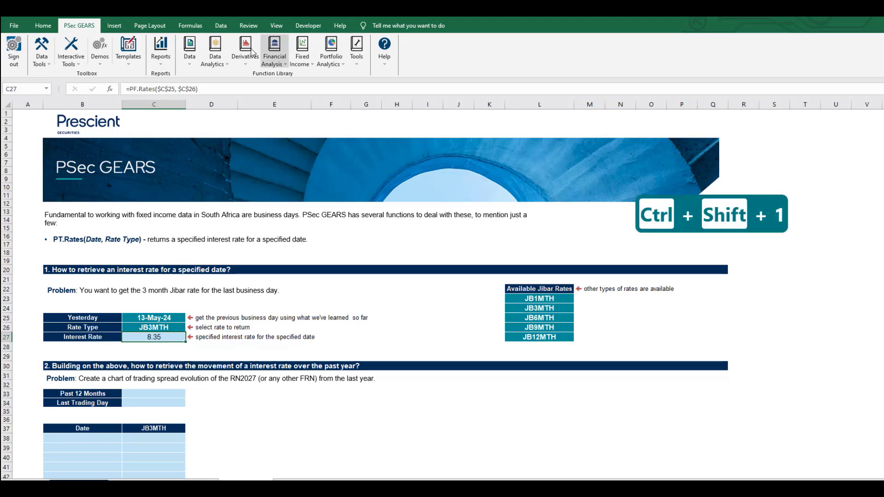
click(208, 89)
text(/1)
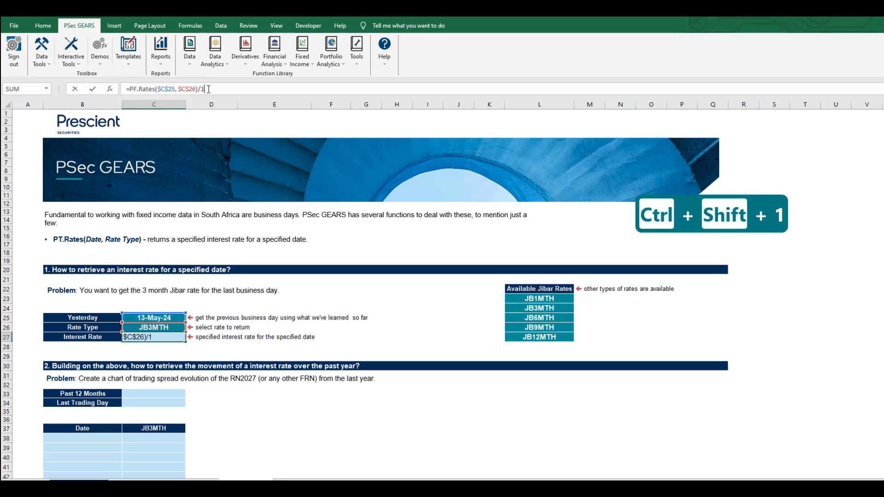
text(00)
key(Return)
key(Up)
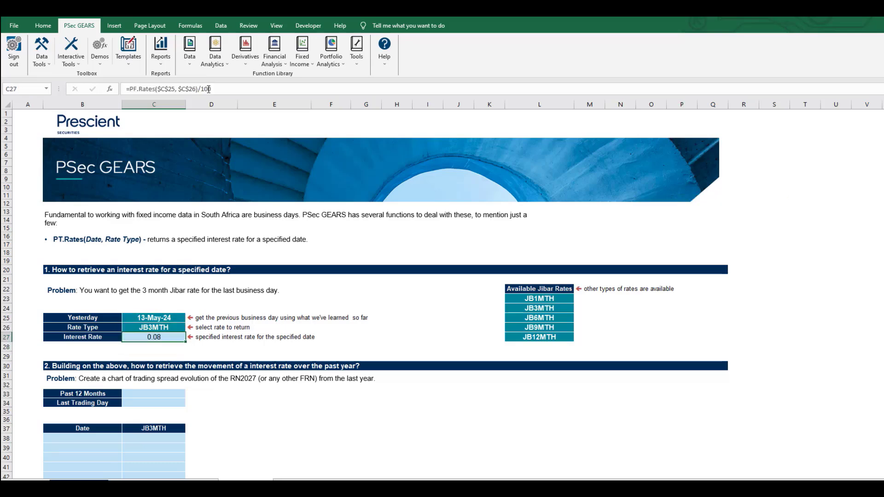
Format the interest rate as a percentage with two decimals, showing 8.35%
key(ctrl+shift+5)
click(43, 25)
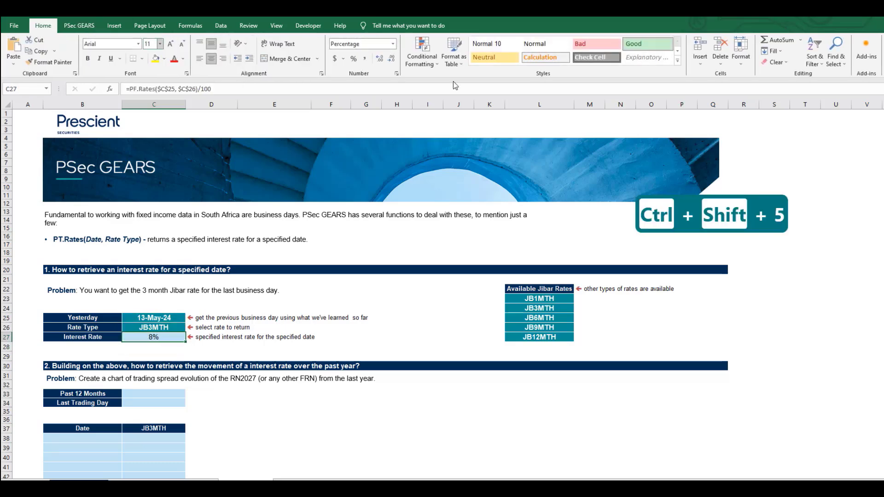
click(379, 59)
click(379, 59)
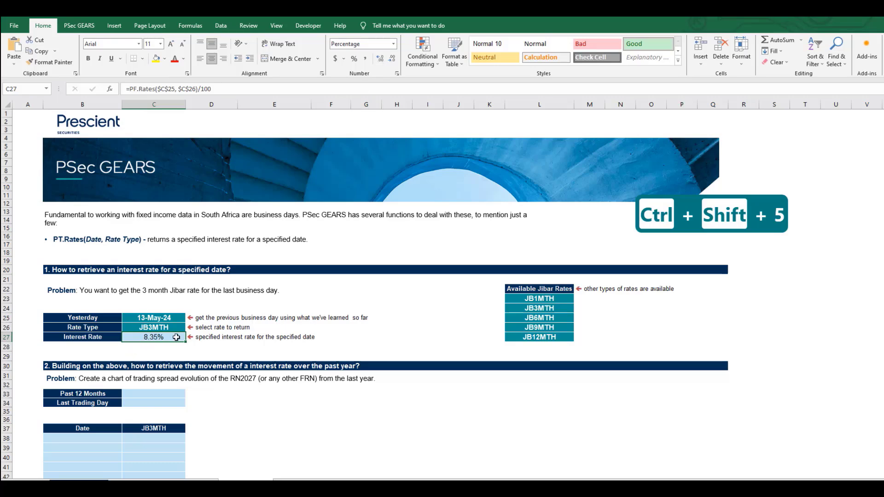
click(165, 348)
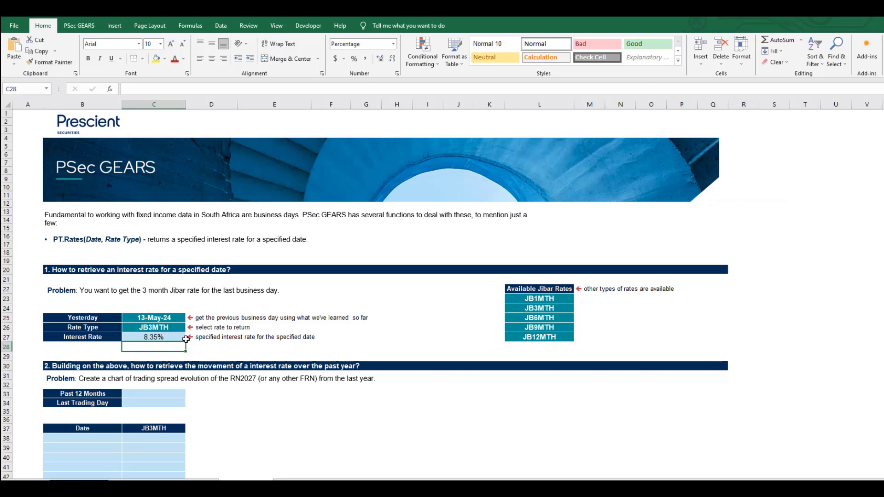
Set Last Trading Day C34 to =C25, showing 13-May-24
scroll(187, 338, down, 4)
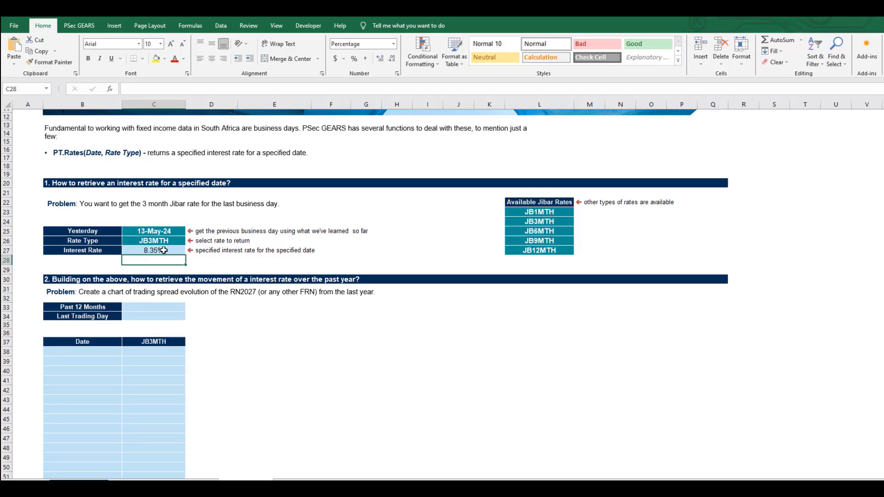
scroll(164, 306, down, 2)
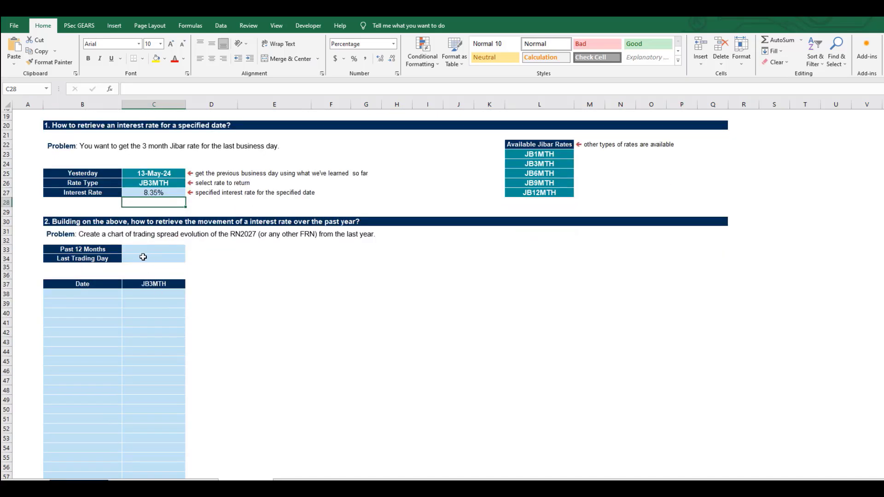
click(143, 257)
text(=)
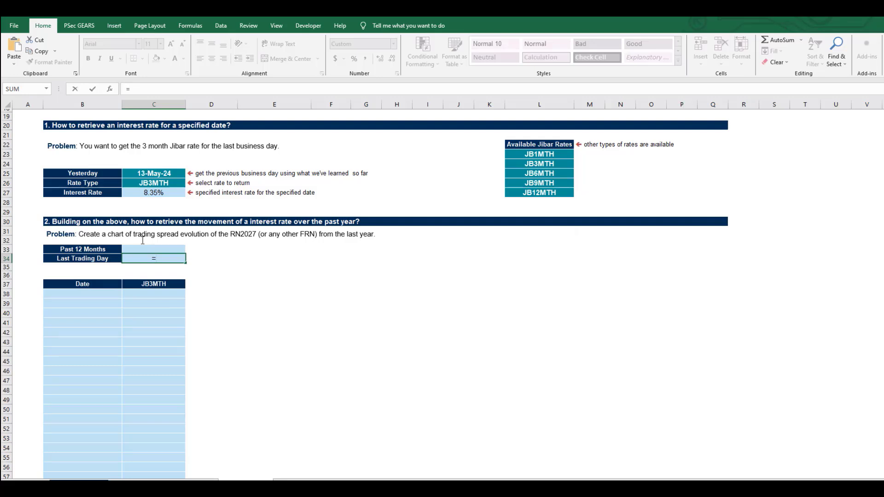
click(155, 174)
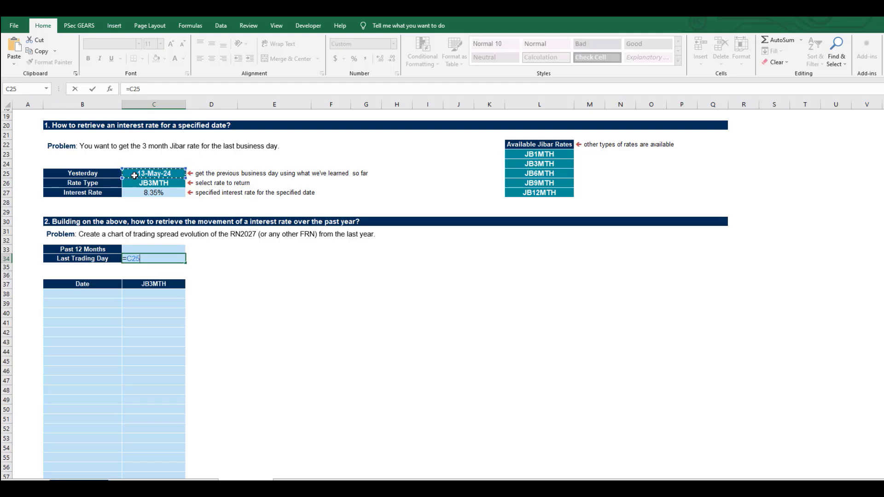
key(Return)
Enter =PT.AddWorkDays($C$34, -252) in Past 12 Months C33, giving 10-May-23
key(Up)
key(Up)
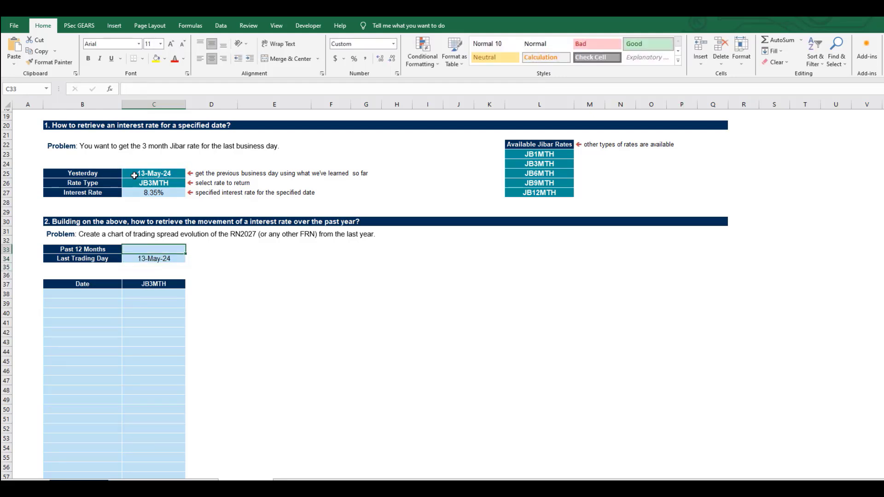
text(=PT)
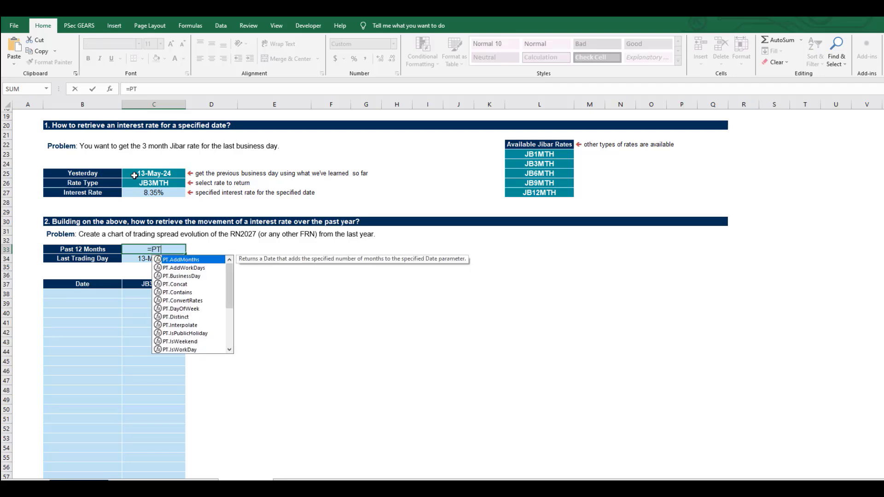
text(.AddW)
key(Tab)
key(Down)
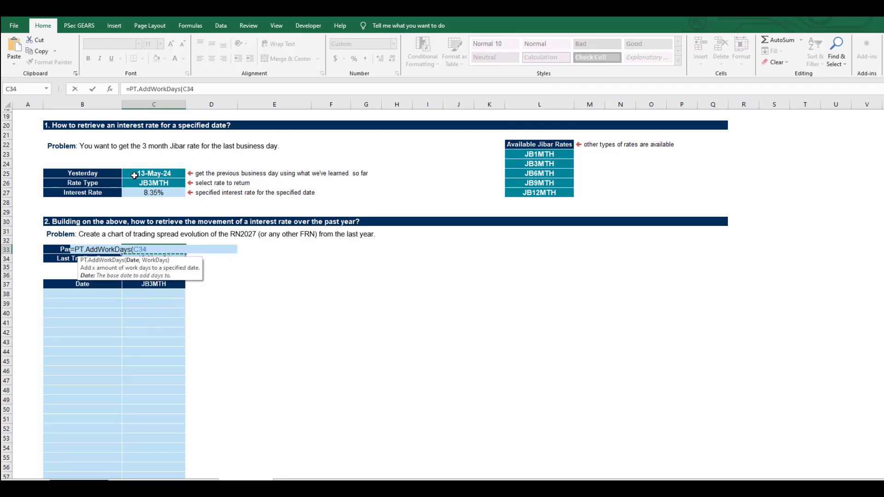
text(, )
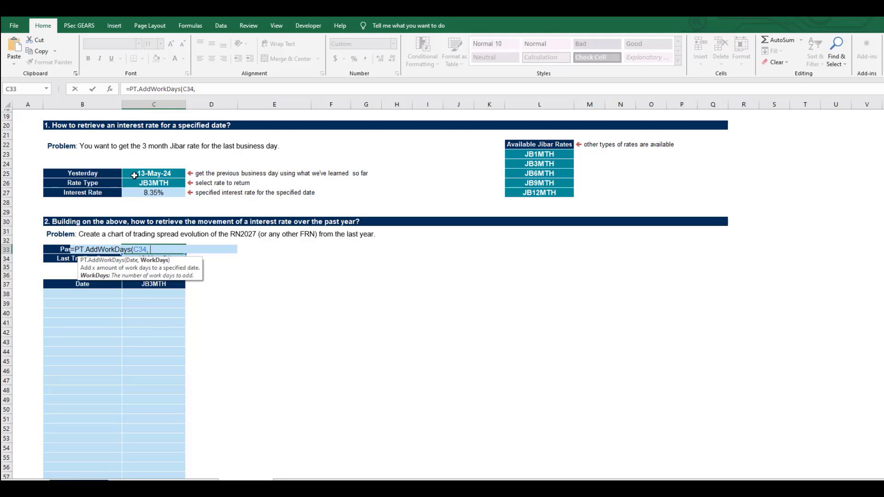
text(-252)
click(133, 249)
key(F4)
click(175, 252)
key(Return)
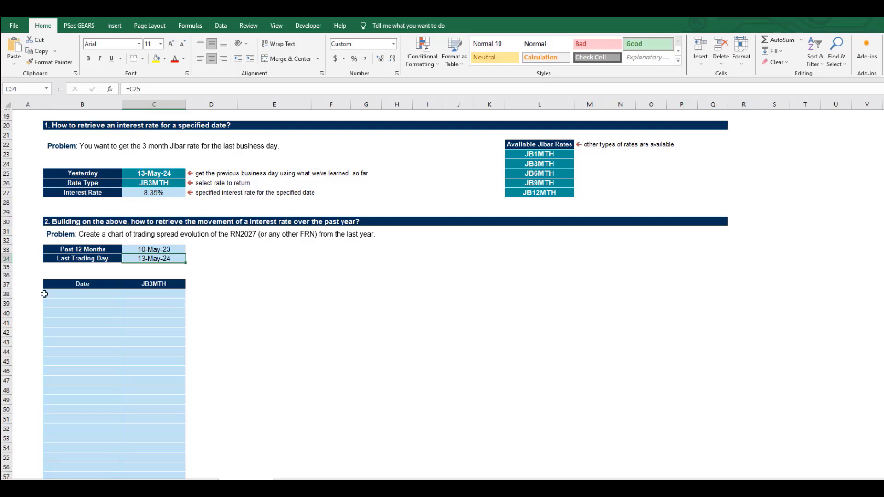
click(72, 295)
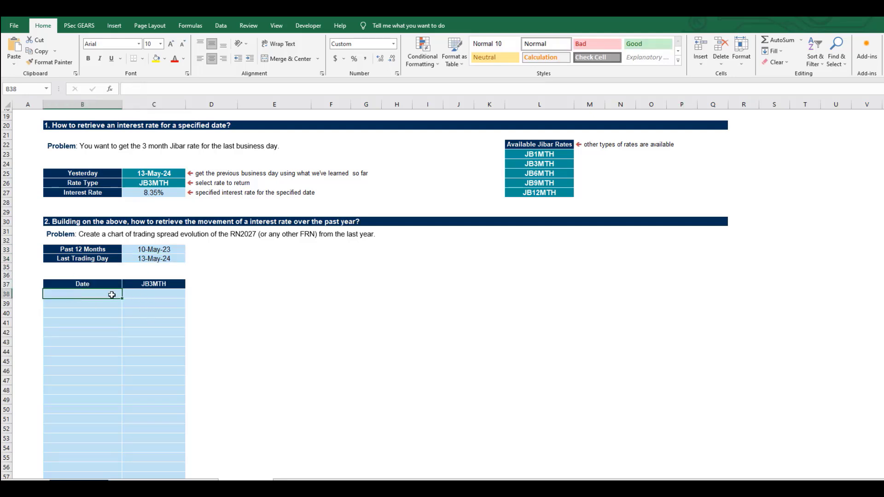
Enter =PT.WorkDays($C$33,$C$34) in B38 to spill work days from 10-May-23
text(=)
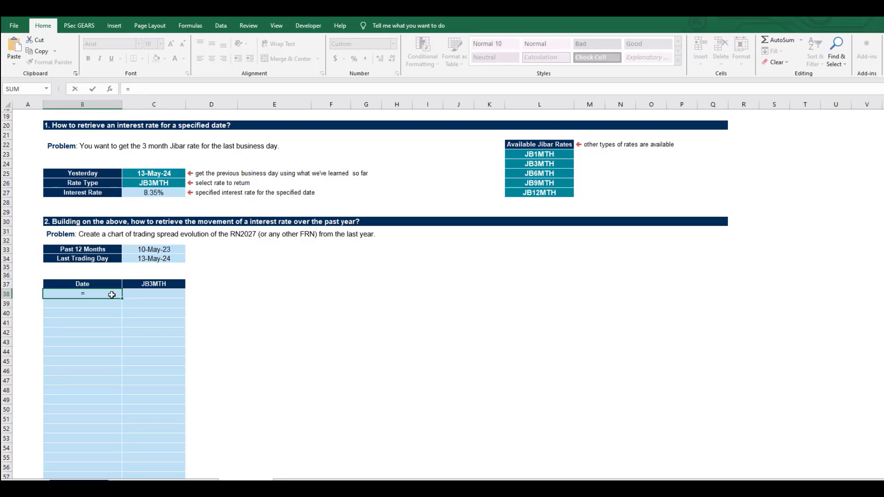
text(PT.)
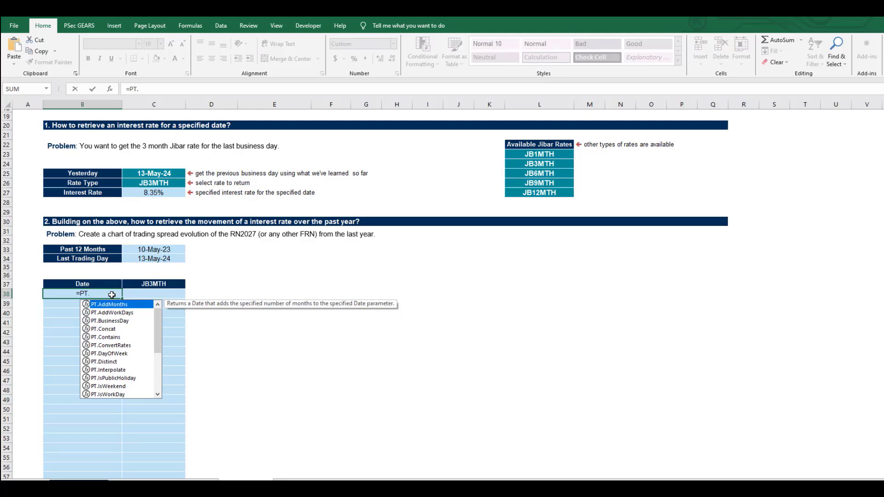
text(WorkDays()
key(Tab)
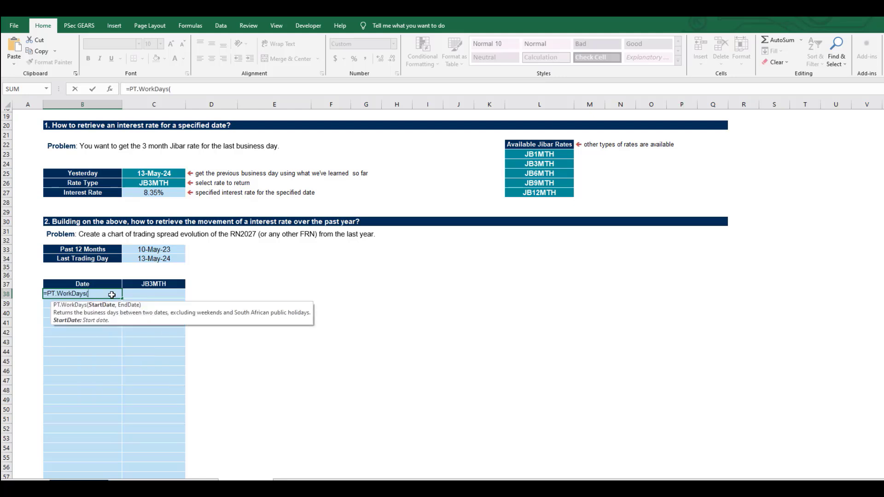
click(161, 249)
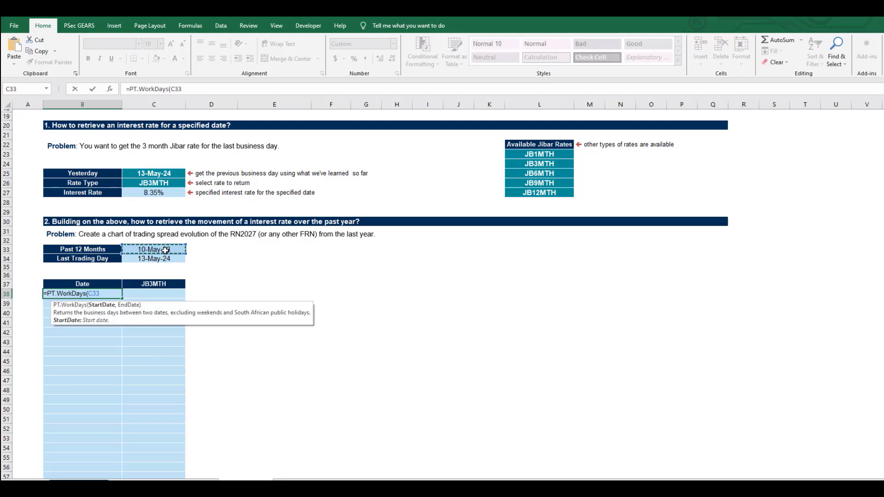
text(,)
click(161, 258)
key(F4)
click(108, 293)
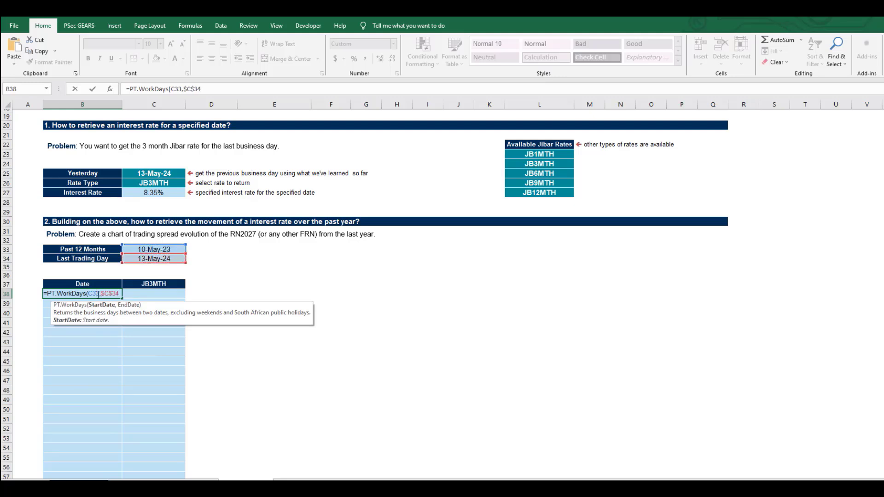
key(F4)
click(105, 293)
text())
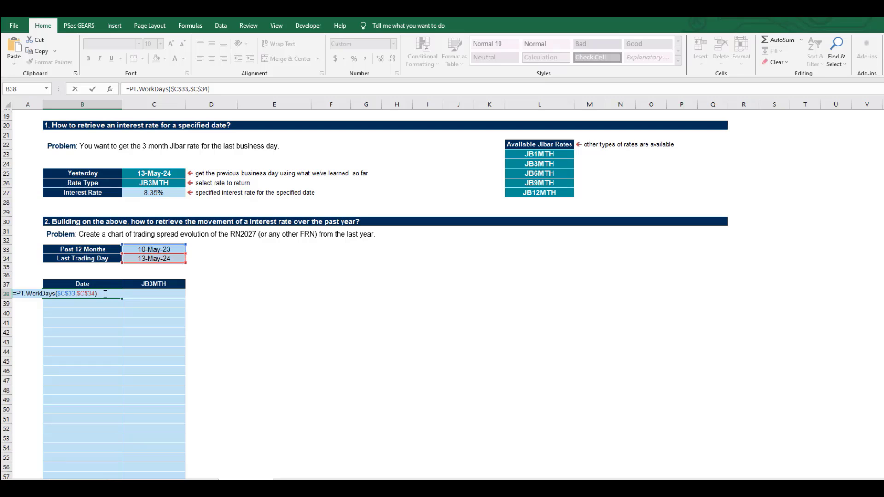
key(Return)
click(105, 294)
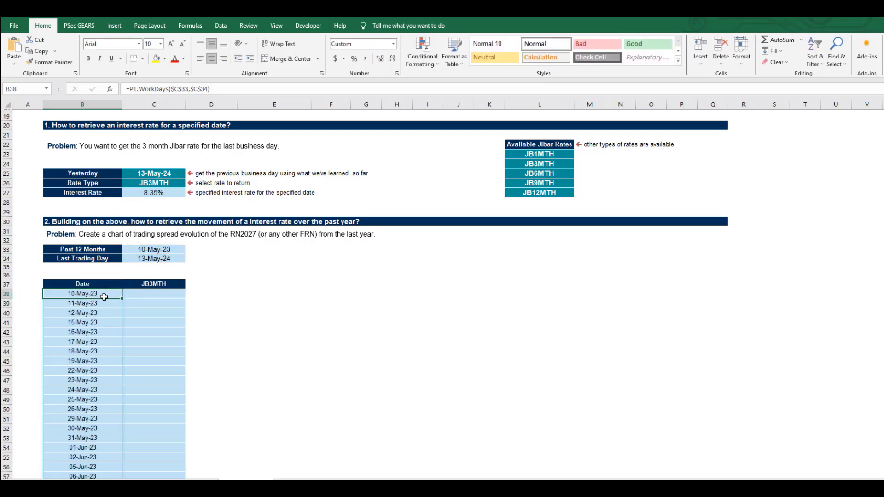
Enter =PF.Rates(B38, $C$26) in C38 for the first date's JB3MTH rate
scroll(108, 294, down, 4)
scroll(108, 293, up, 4)
click(141, 294)
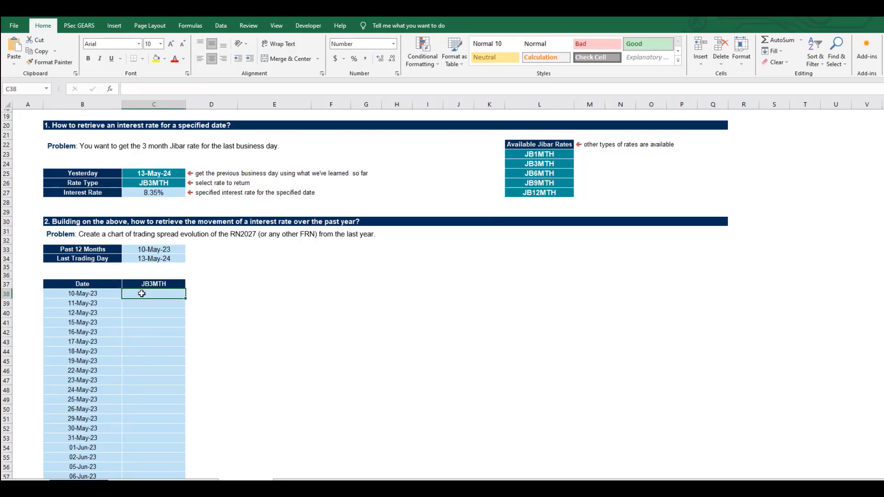
text(=)
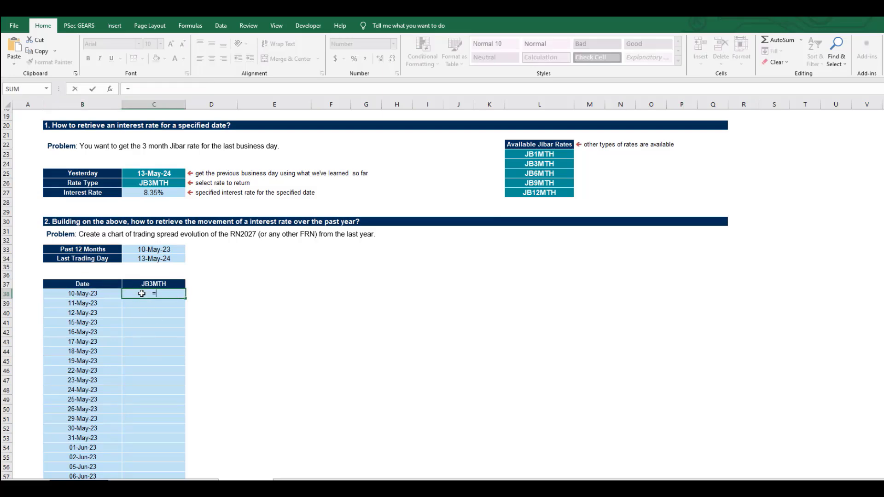
text(P)
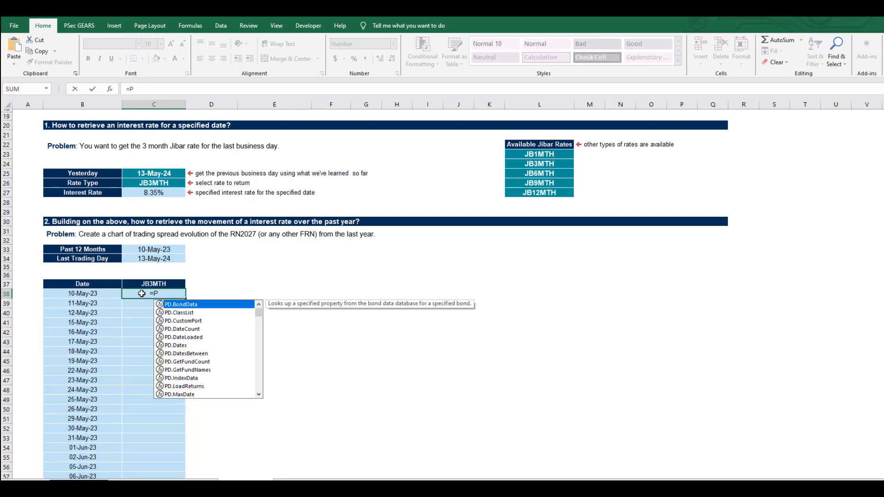
text(F.Rates()
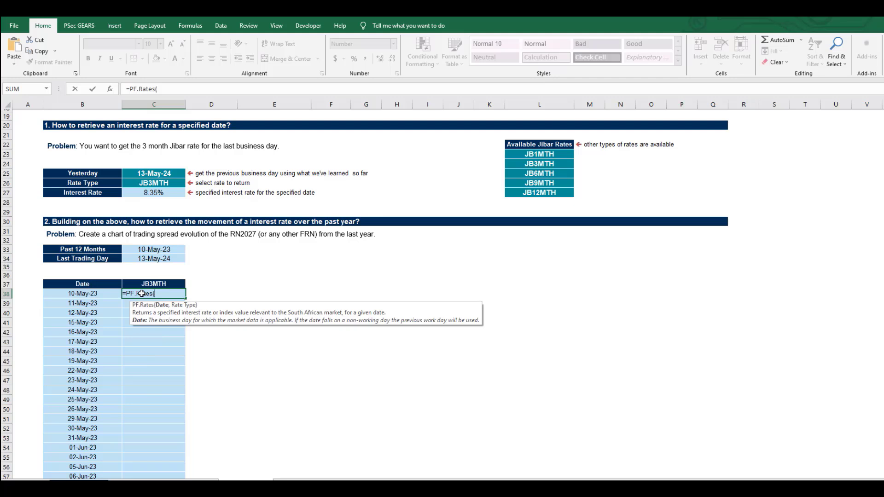
click(91, 296)
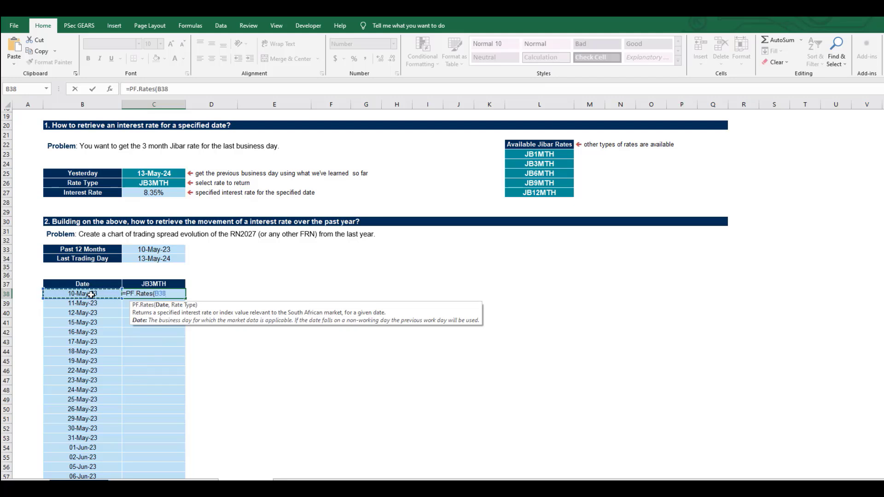
text(,)
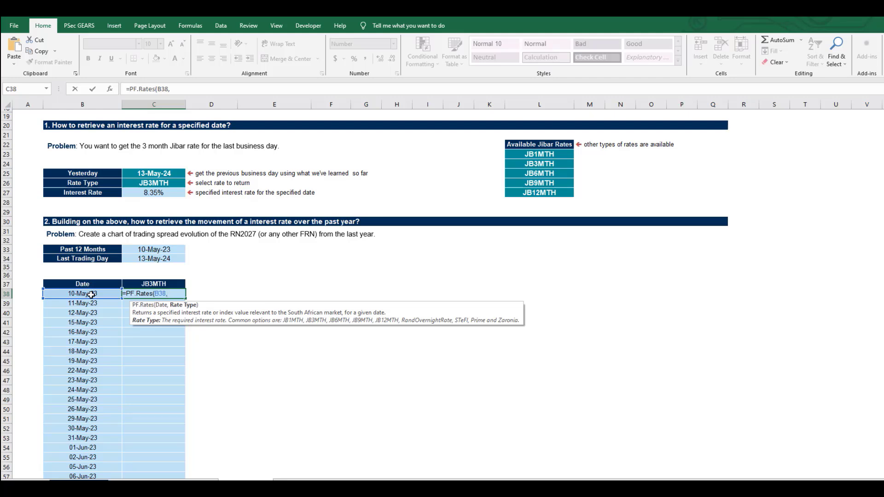
click(151, 184)
key(F4)
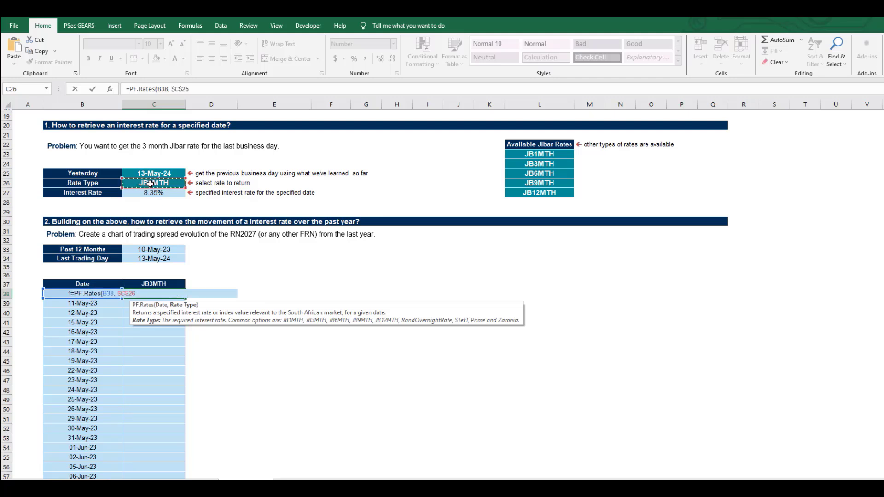
text())
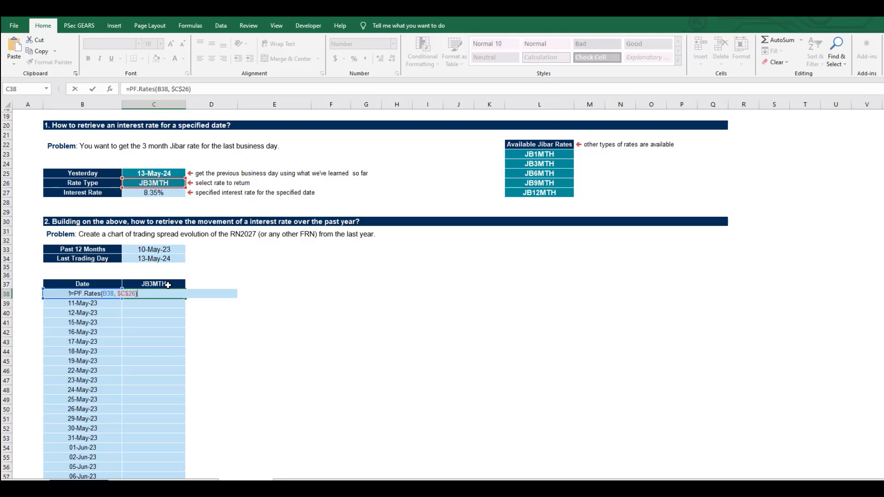
key(Return)
Edit the C38 formula to divide the rate by 100
click(171, 294)
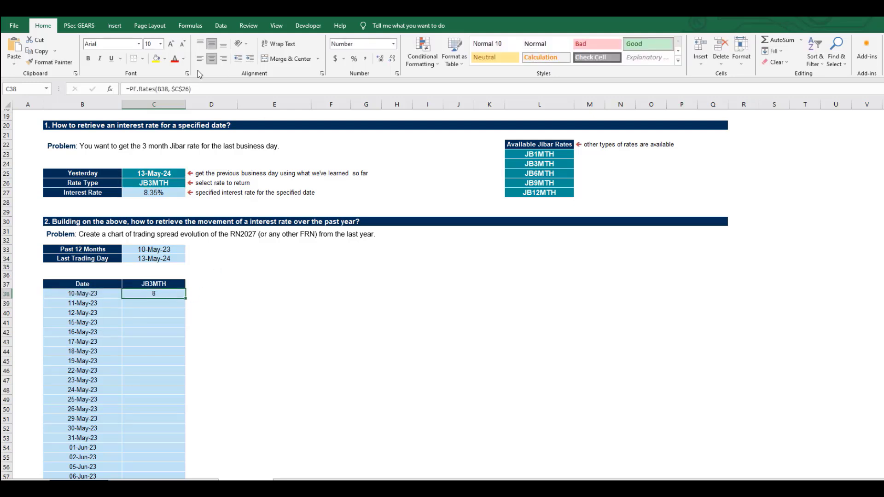
click(201, 90)
text(./1)
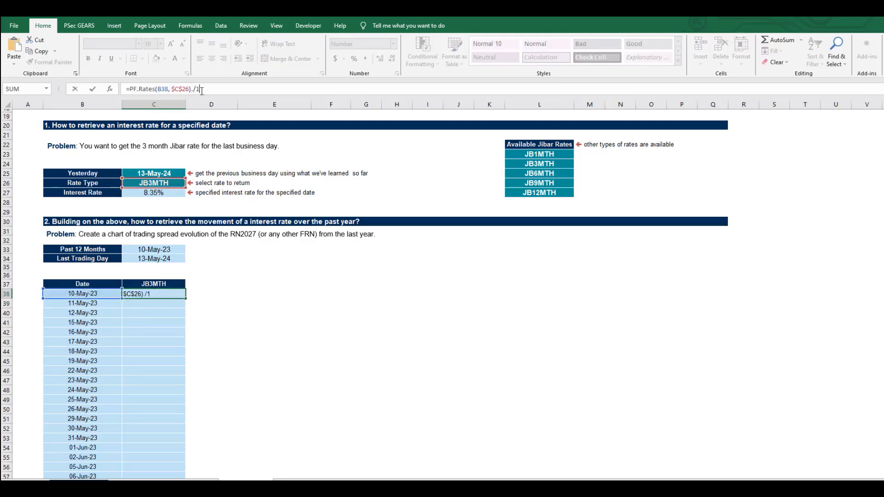
key(BackSpace)
key(BackSpace)
text(00)
key(Return)
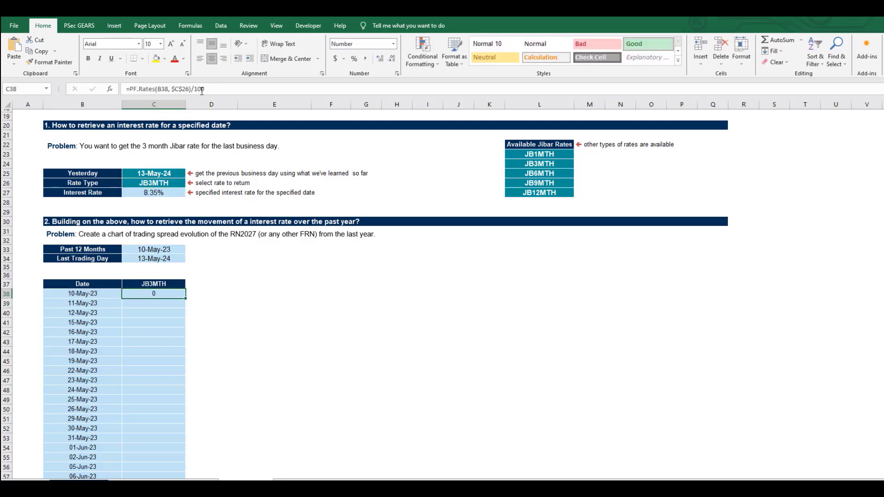
Format the rate column as percentages and fill the formula down beside all dates
key(ctrl+shift+Down)
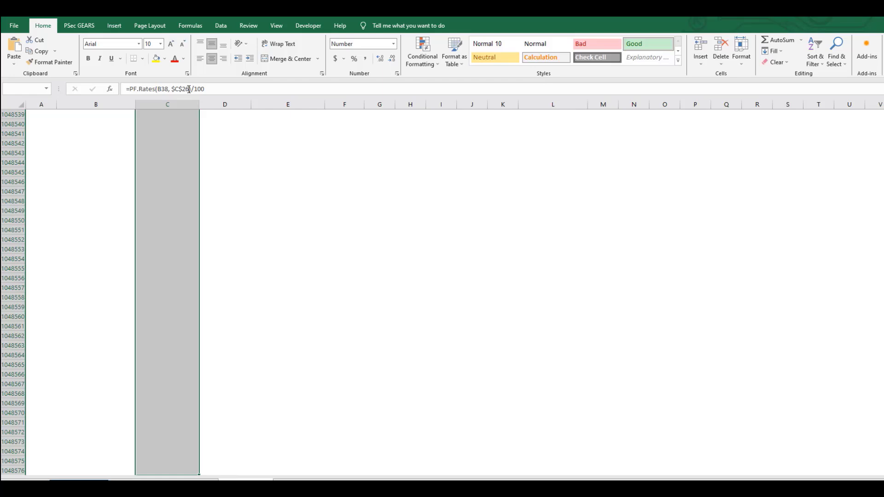
key(ctrl+shift+5)
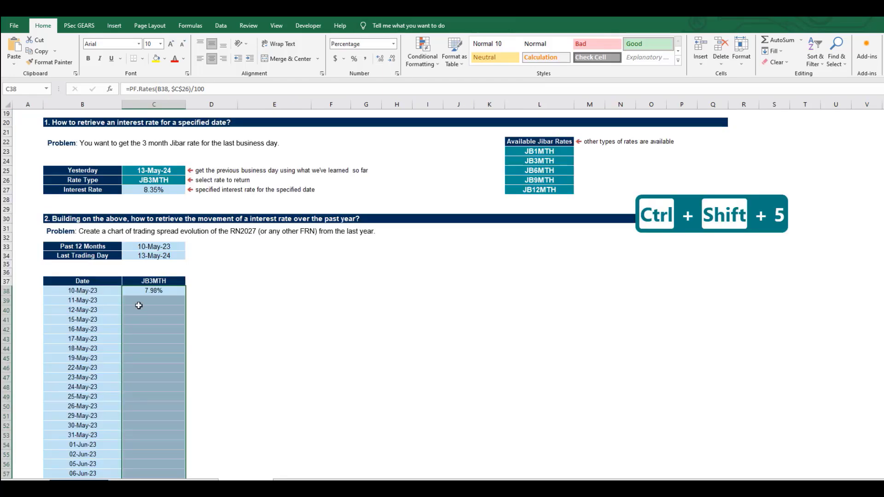
click(152, 299)
click(154, 290)
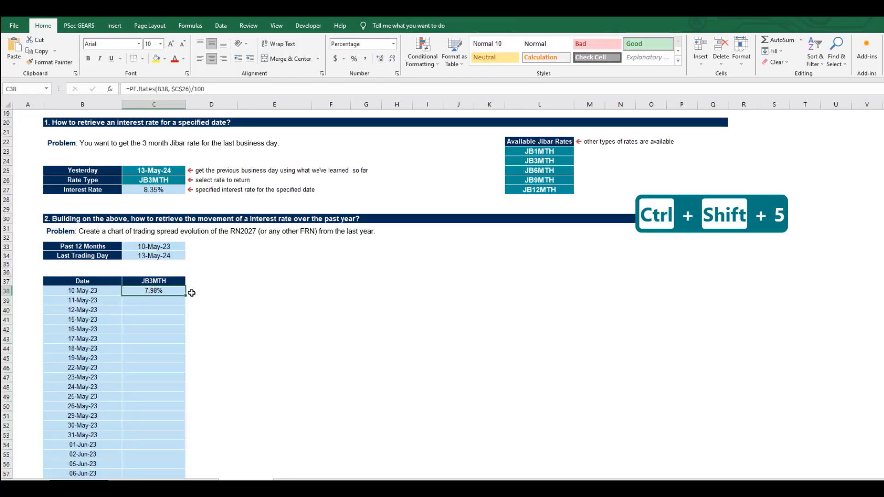
double_click(185, 297)
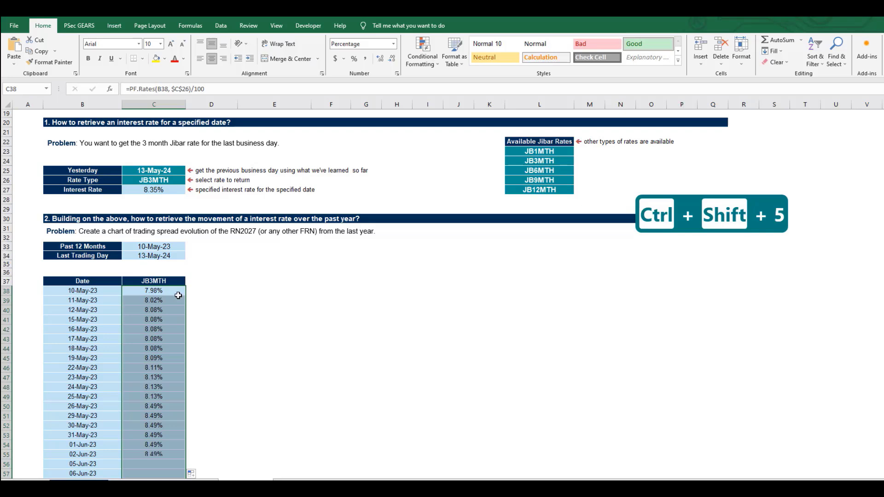
click(109, 291)
key(ctrl+a)
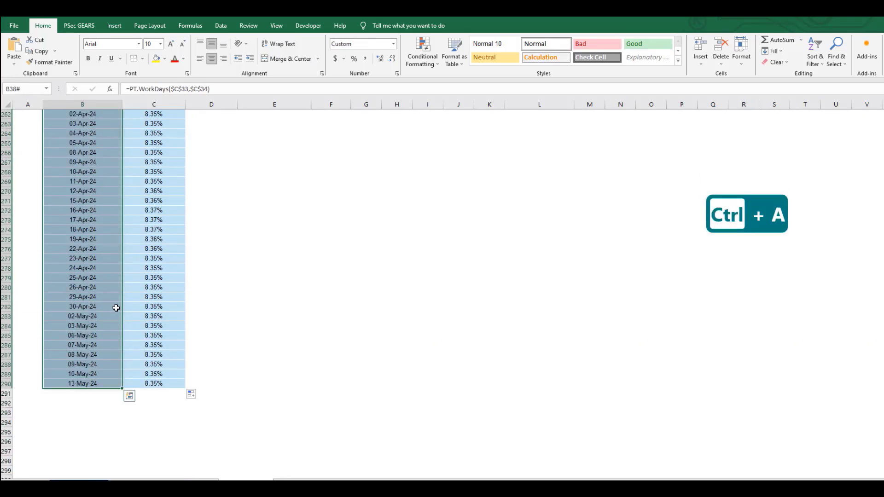
Chart the Date and JB3MTH table with Alt+F1, changing it to a line chart
key(ctrl+Right)
scroll(73, 281, up, 7)
click(77, 278)
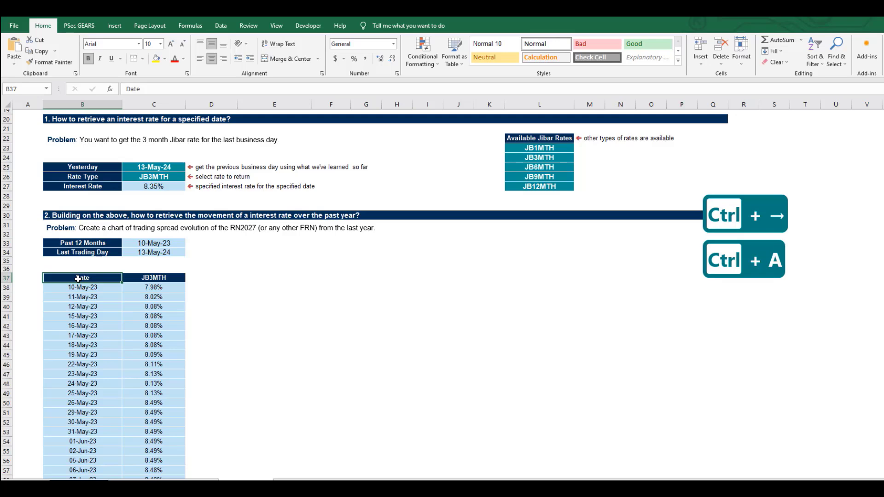
key(ctrl+shift+Down)
key(ctrl+shift+Right)
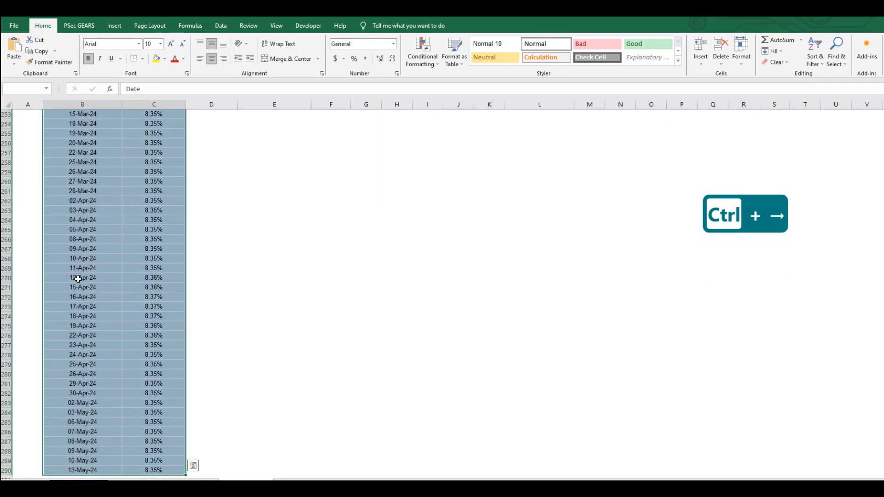
key(alt+F1)
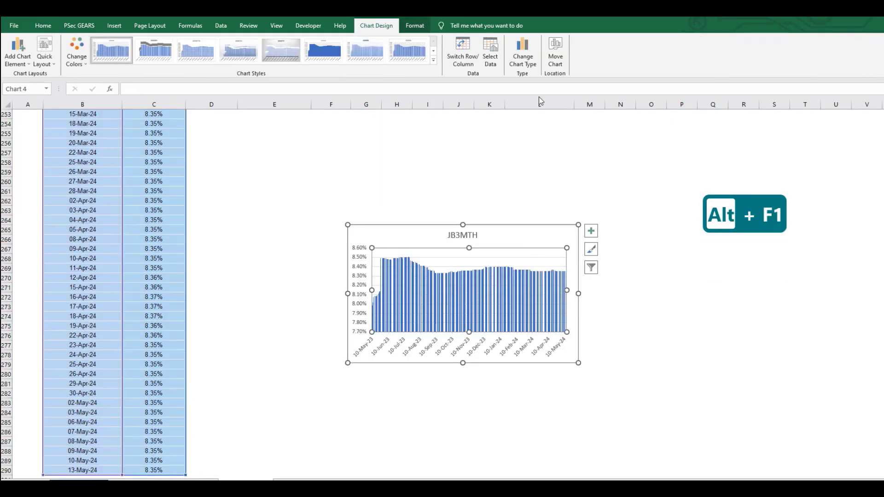
click(521, 55)
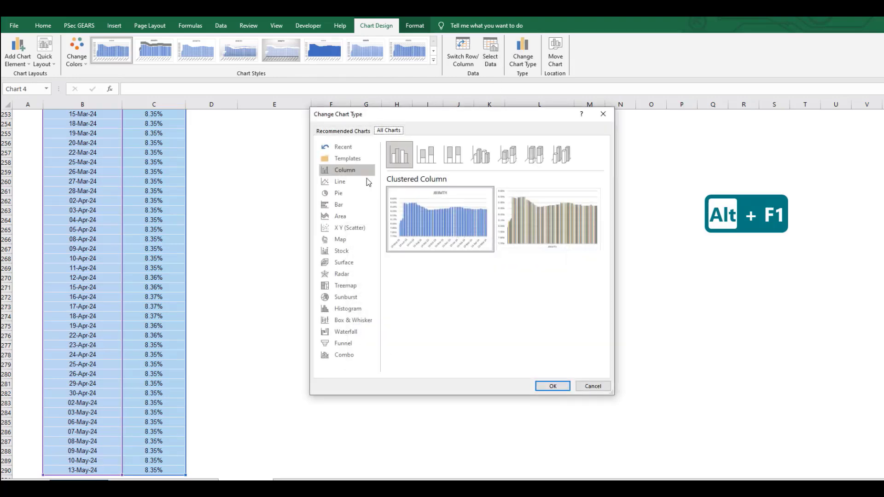
click(367, 179)
click(557, 388)
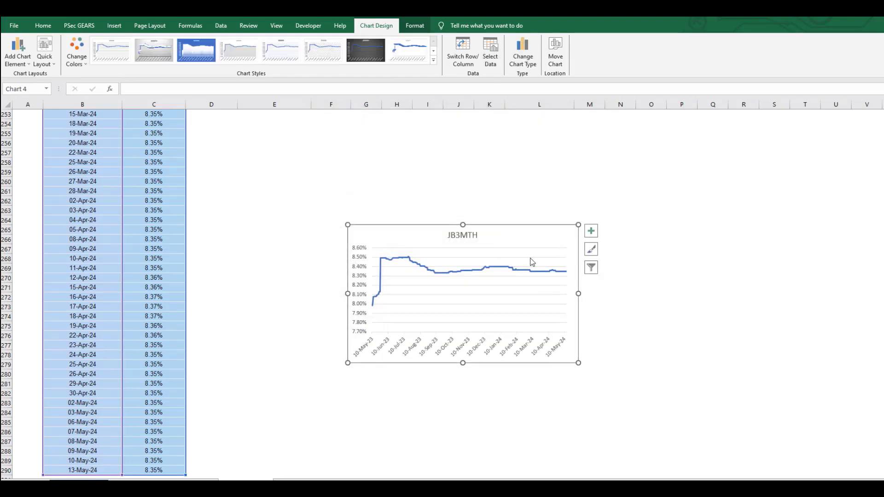